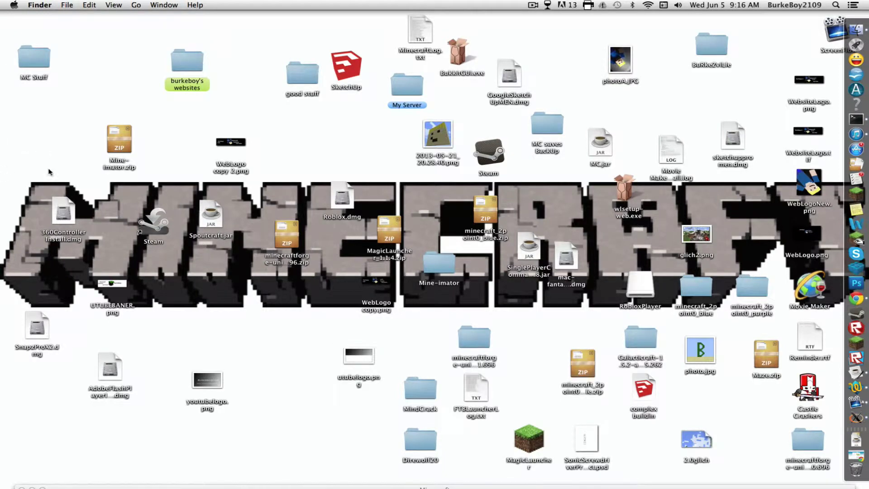
# Rearrange the Mine-imator.zip and MagicLauncher zip icons on the desktop.
pyautogui.moveTo(121, 144); pyautogui.dragTo(79, 113)
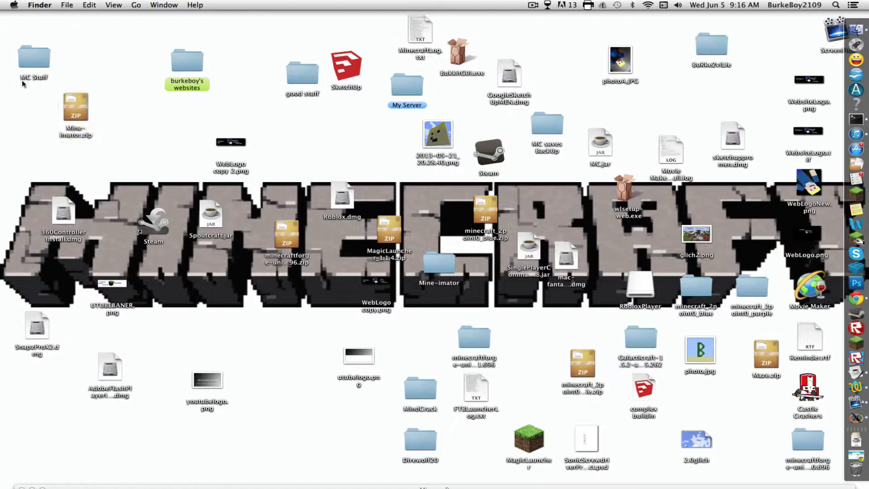
pyautogui.click(75, 107)
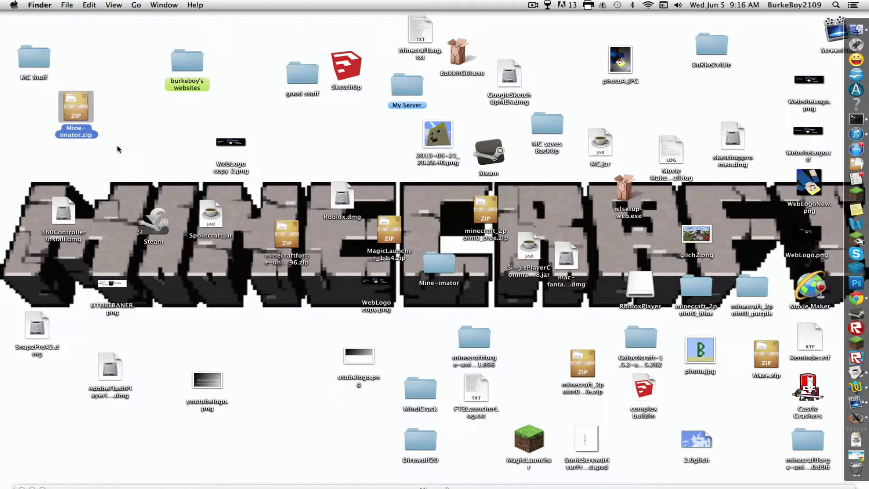
pyautogui.click(139, 138)
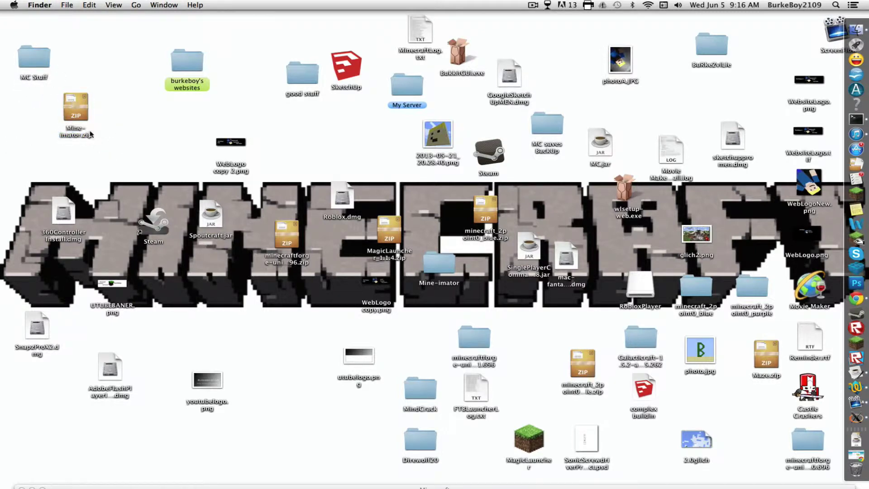
pyautogui.moveTo(389, 229); pyautogui.dragTo(376, 243)
pyautogui.click(409, 262)
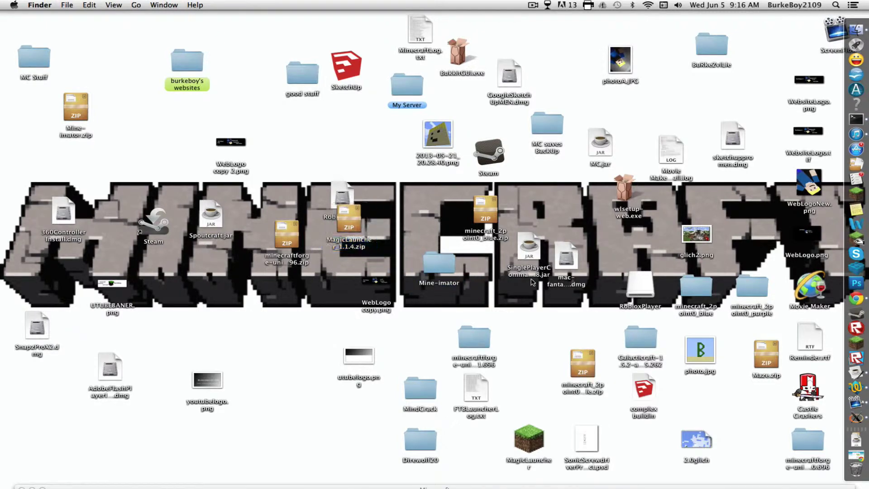
# Open the Mine-imator folder and select its Mine-imator v0.6.2 folder.
pyautogui.doubleClick(451, 267)
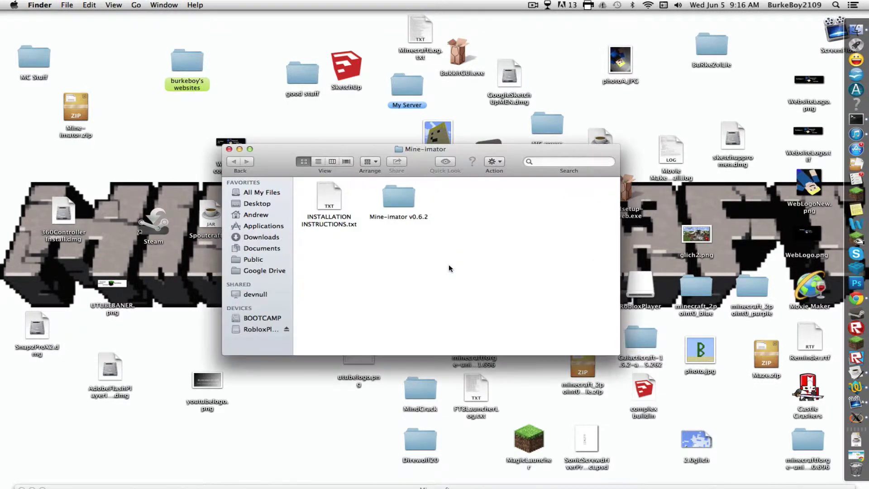
pyautogui.rightClick(325, 199)
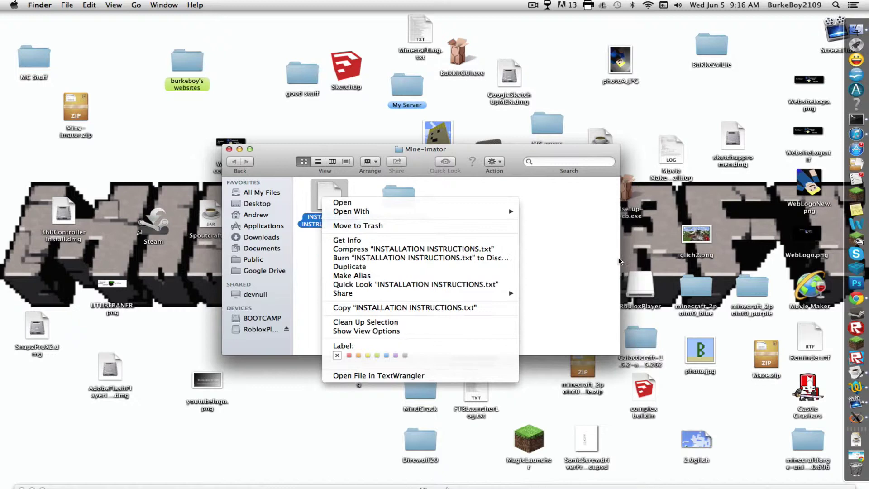
pyautogui.press('Escape')
pyautogui.click(437, 254)
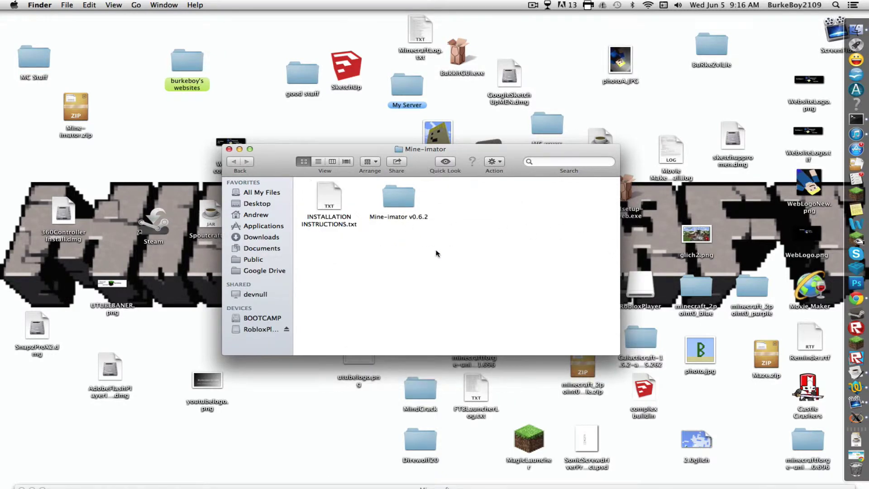
pyautogui.click(394, 198)
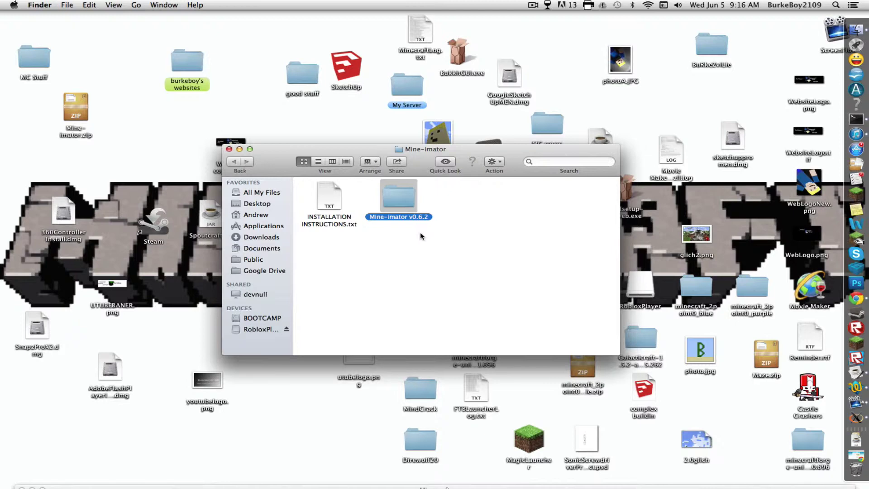
# Move the Mine-imator v0.6.2 folder onto the desktop and close the Mine-imator window.
pyautogui.doubleClick(394, 199)
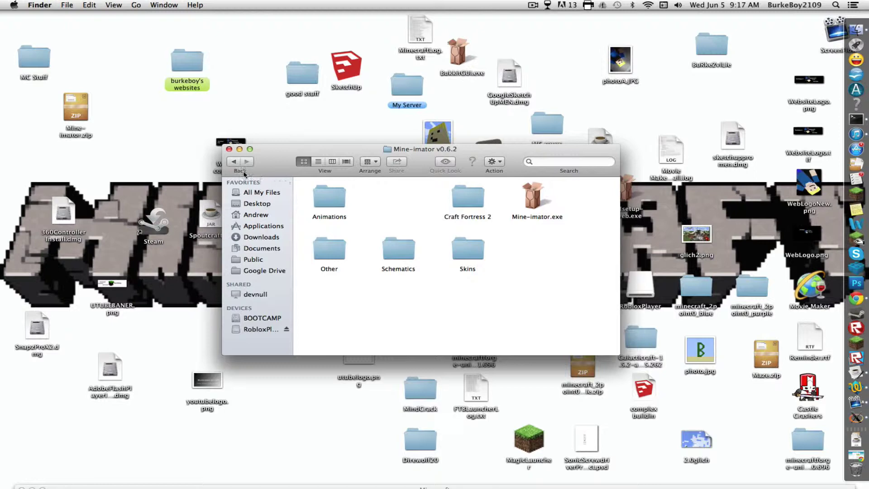
pyautogui.click(234, 162)
pyautogui.moveTo(398, 197); pyautogui.dragTo(265, 115)
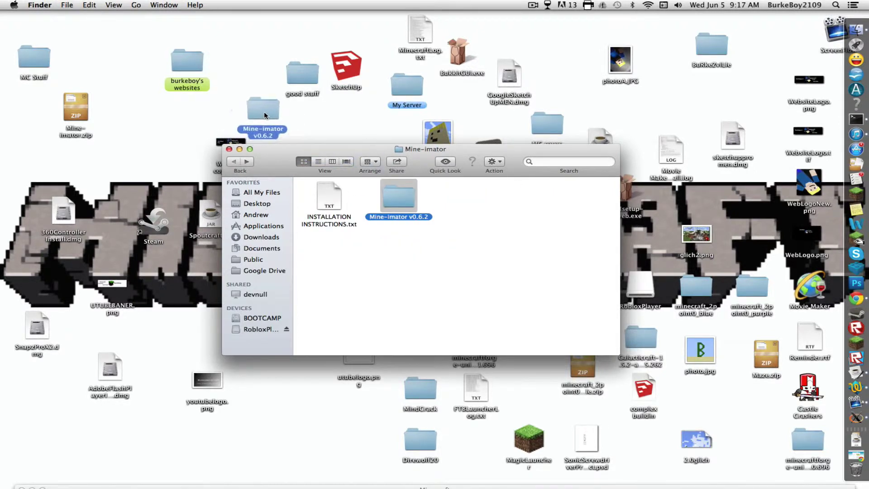
pyautogui.click(229, 149)
# Open the desktop Mine-imator v0.6.2 folder, look inside Craft Fortress 2, and return.
pyautogui.moveTo(5, 15); pyautogui.dragTo(295, 130)
pyautogui.doubleClick(295, 127)
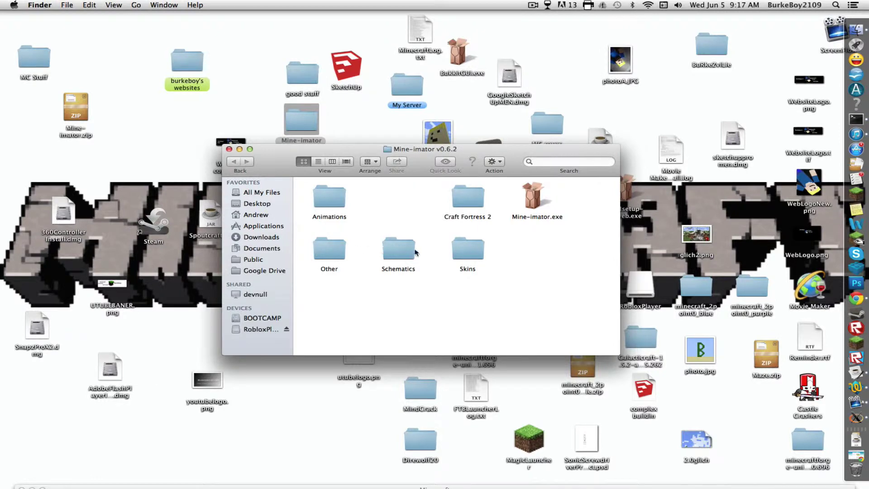
pyautogui.doubleClick(467, 194)
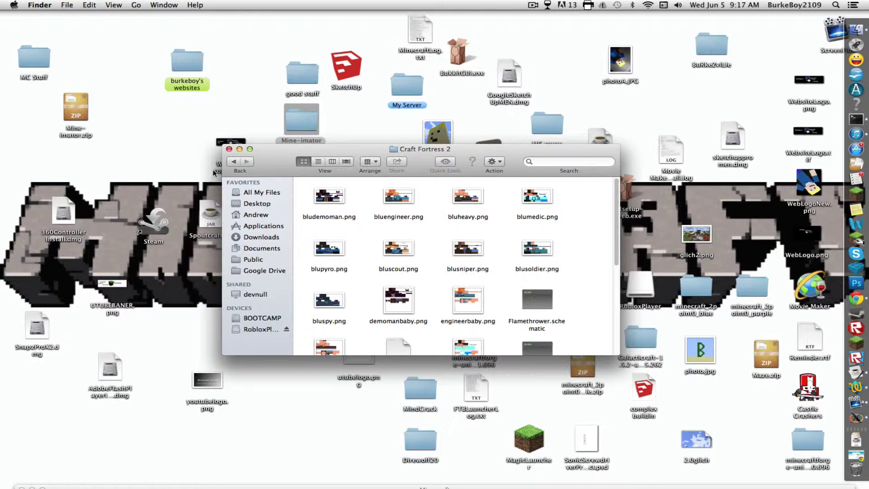
pyautogui.click(238, 165)
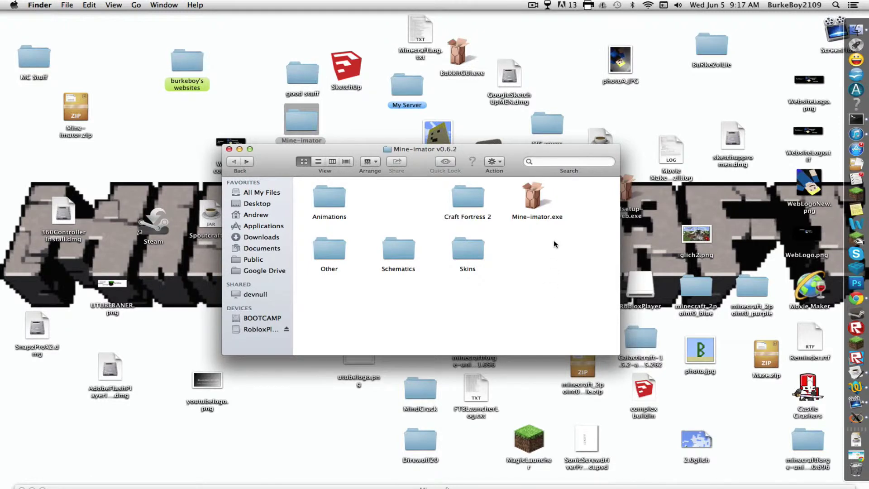
# Launch Mine-imator.exe, choosing to run it directly in Wine.
pyautogui.doubleClick(529, 194)
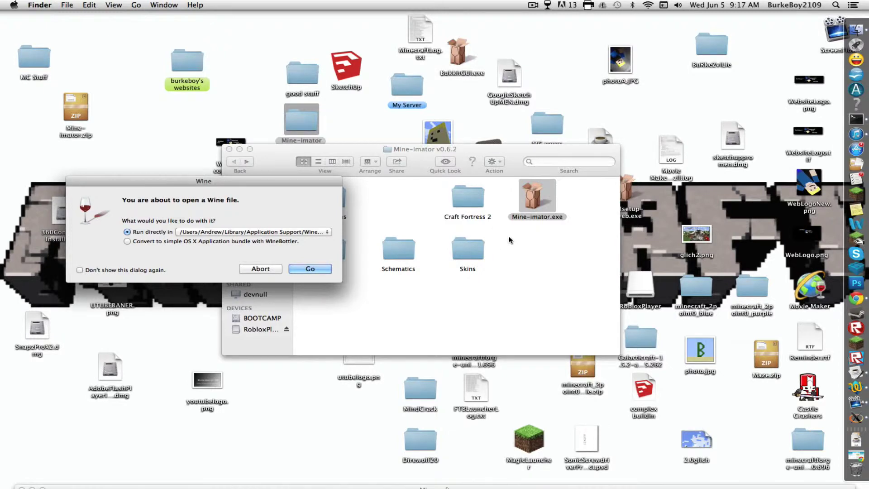
pyautogui.moveTo(188, 181); pyautogui.dragTo(218, 180)
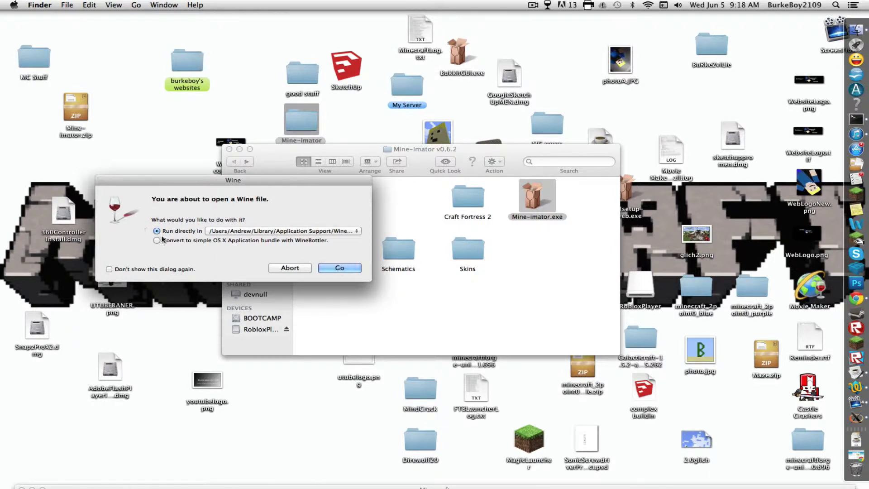
pyautogui.click(326, 269)
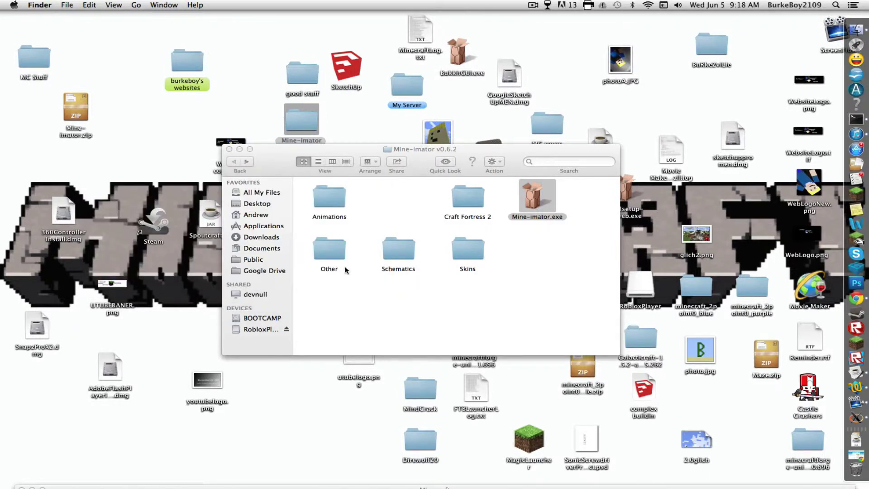
# Quit XQuartz from its dock icon and confirm quitting X11.
pyautogui.rightClick(834, 414)
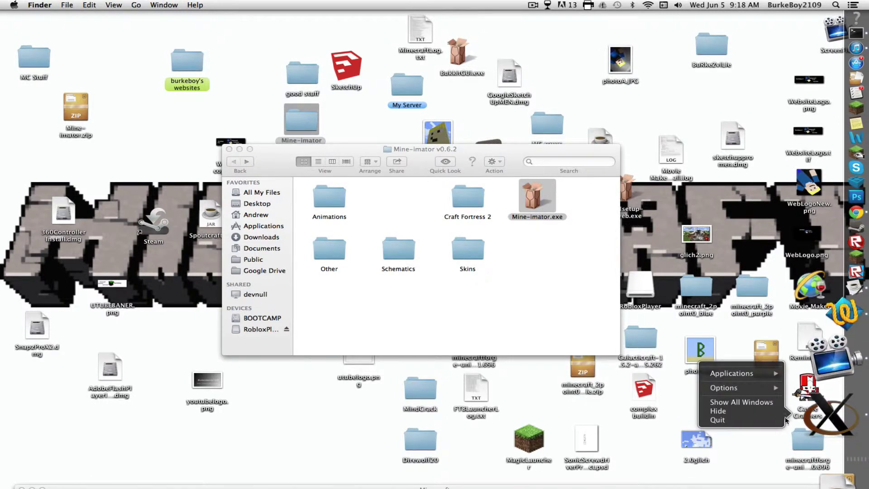
pyautogui.click(783, 420)
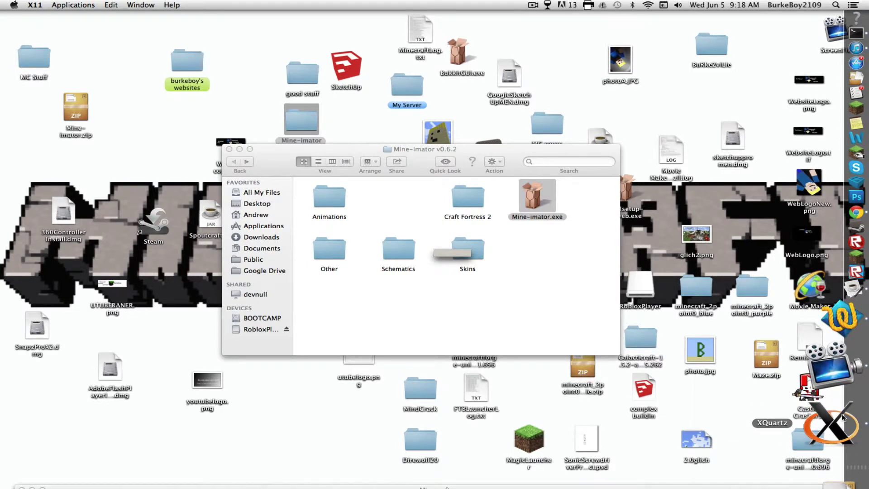
pyautogui.rightClick(843, 417)
pyautogui.click(752, 433)
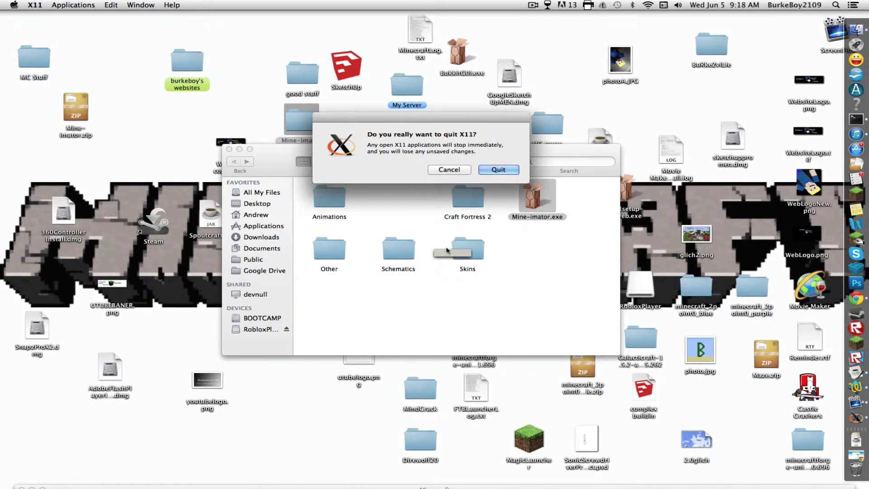
pyautogui.click(497, 170)
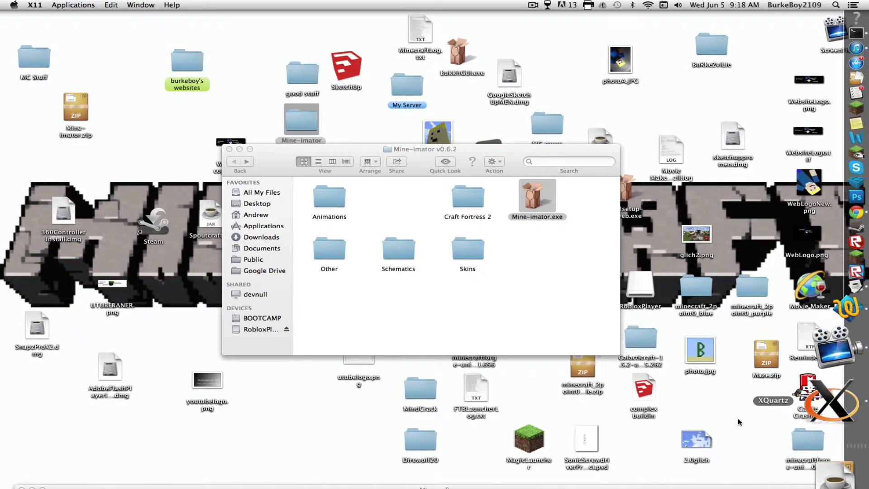
# Force-quit the unresponsive XQuartz and shift the Minecraft launcher window right.
pyautogui.rightClick(833, 400)
pyautogui.click(732, 406)
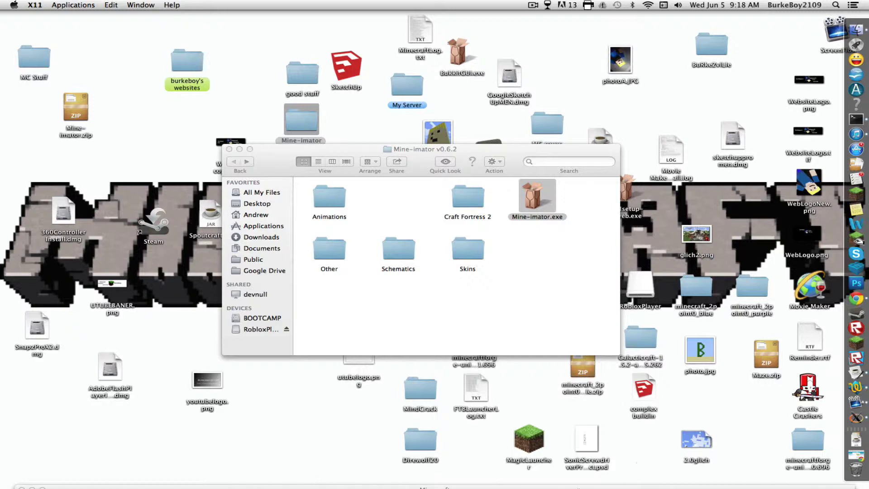
pyautogui.moveTo(607, 486); pyautogui.dragTo(752, 487)
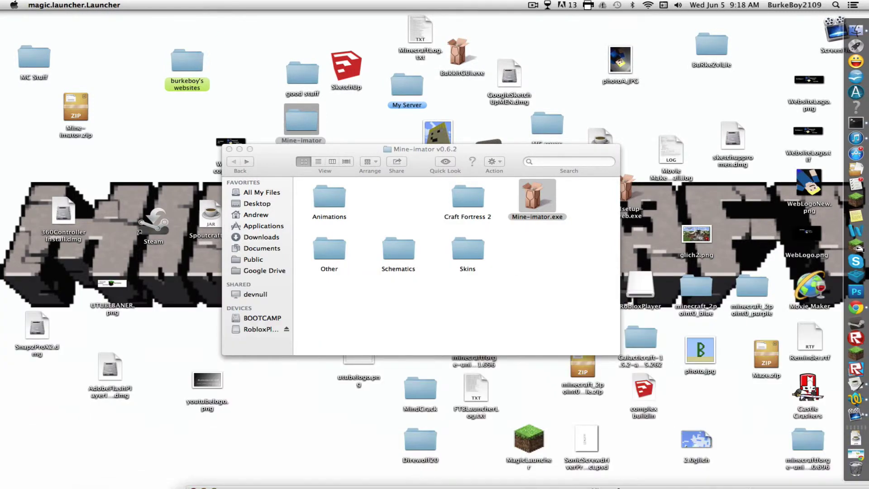
pyautogui.moveTo(593, 487); pyautogui.dragTo(711, 487)
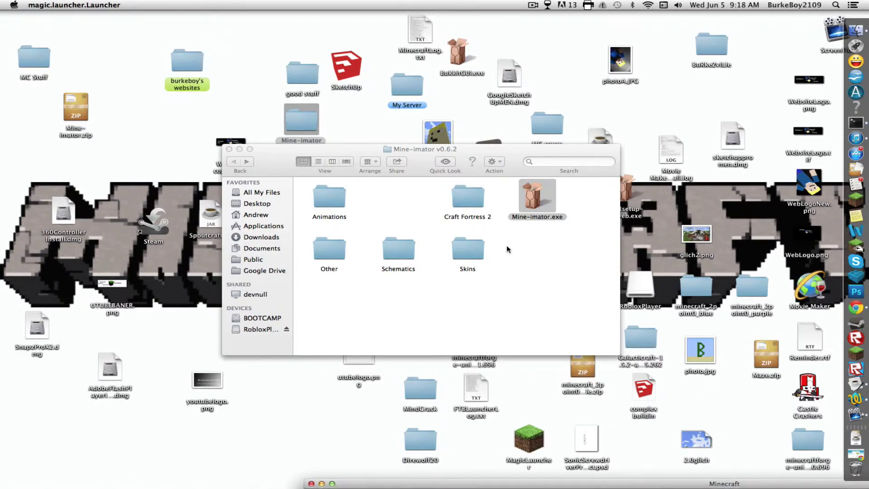
# Relaunch Mine-imator.exe, running it directly in Wine.
pyautogui.doubleClick(538, 197)
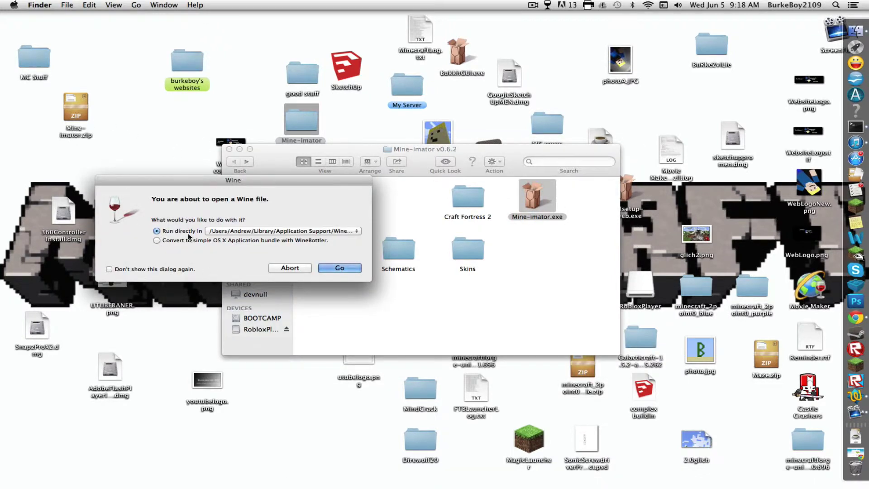
pyautogui.click(337, 269)
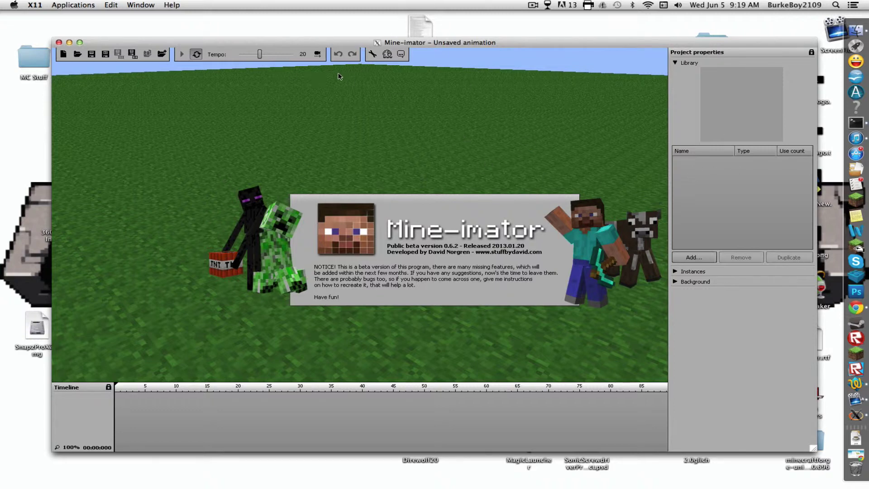
# Dismiss the welcome screen and add a Steve character to the scene.
pyautogui.click(688, 254)
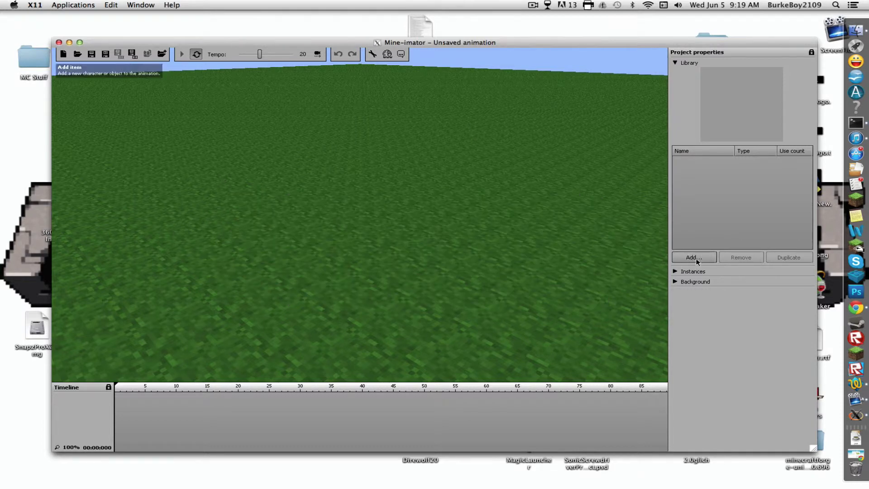
pyautogui.click(695, 259)
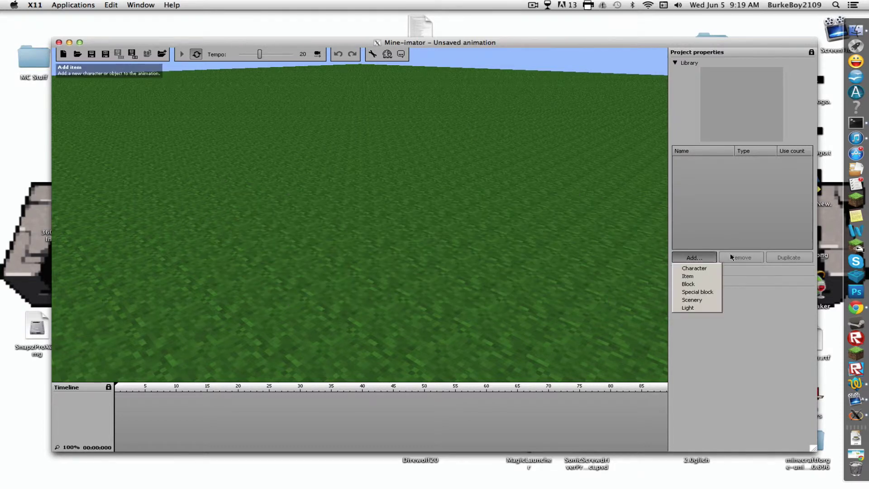
pyautogui.click(678, 267)
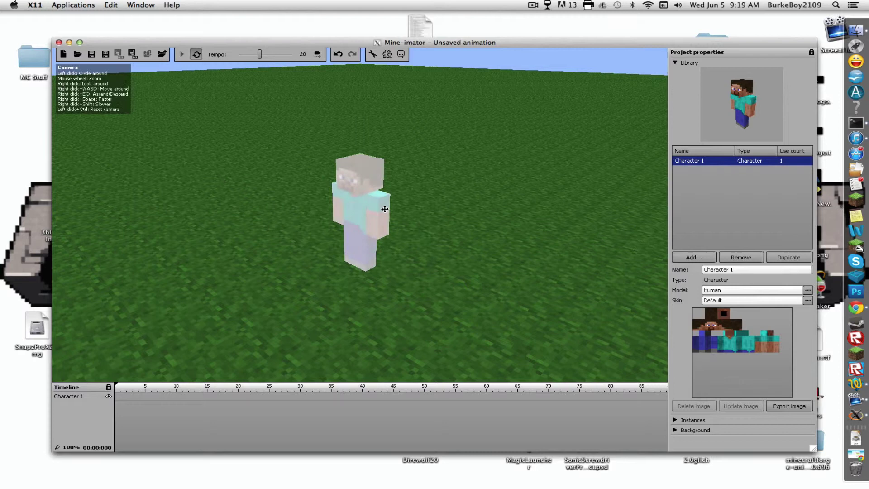
# Add an item and make it a diamond helmet.
pyautogui.click(698, 259)
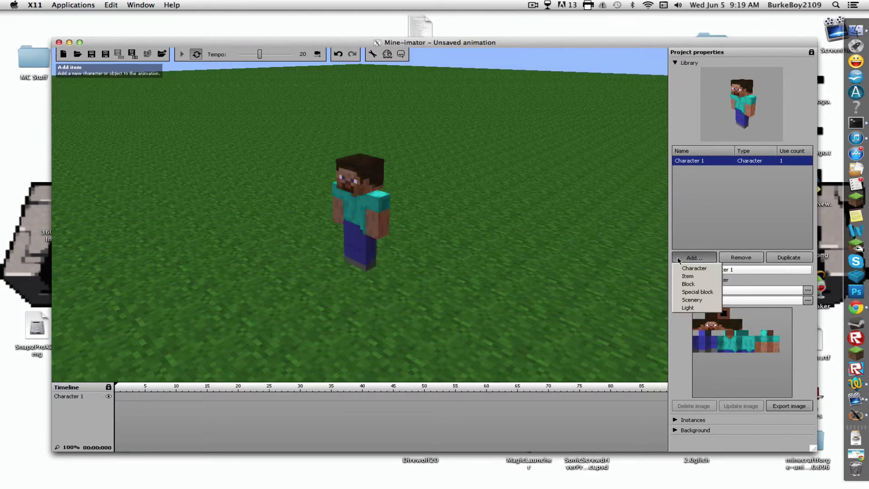
pyautogui.click(697, 277)
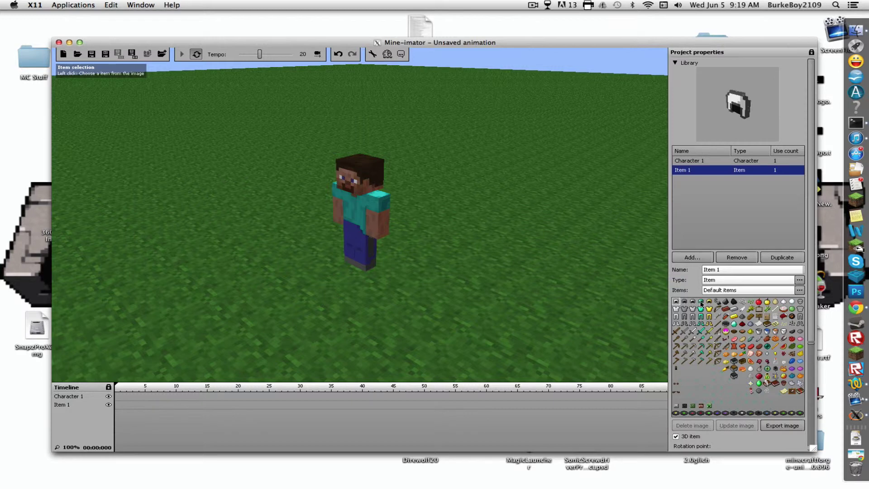
pyautogui.click(701, 302)
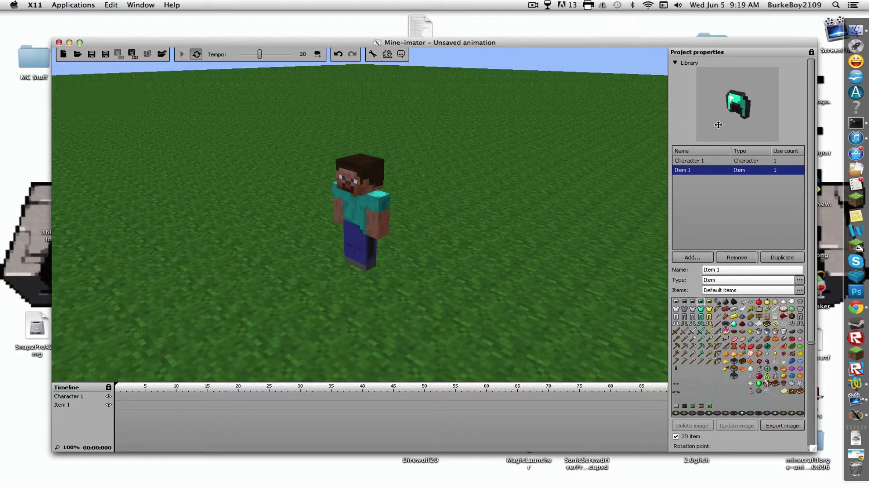
# Orbit the view to inspect Steve from the side and behind.
pyautogui.click(697, 258)
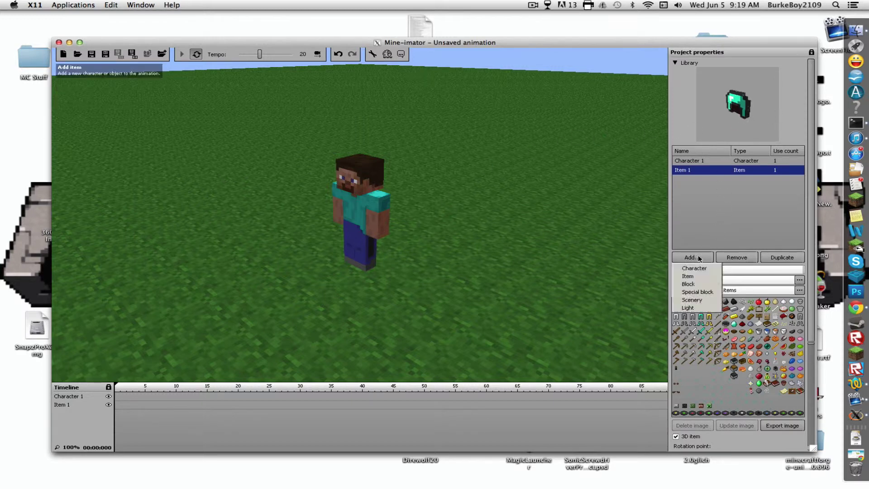
pyautogui.click(612, 229)
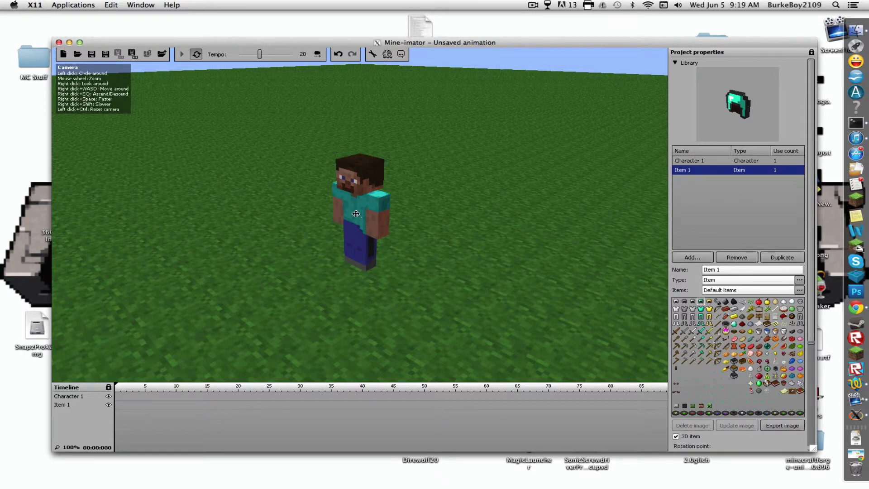
pyautogui.moveTo(357, 215); pyautogui.dragTo(294, 215)
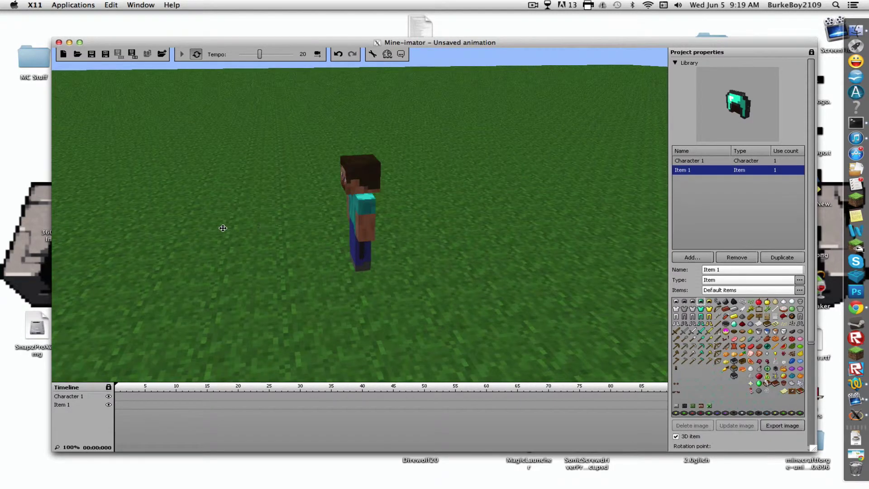
pyautogui.moveTo(219, 226); pyautogui.dragTo(217, 227)
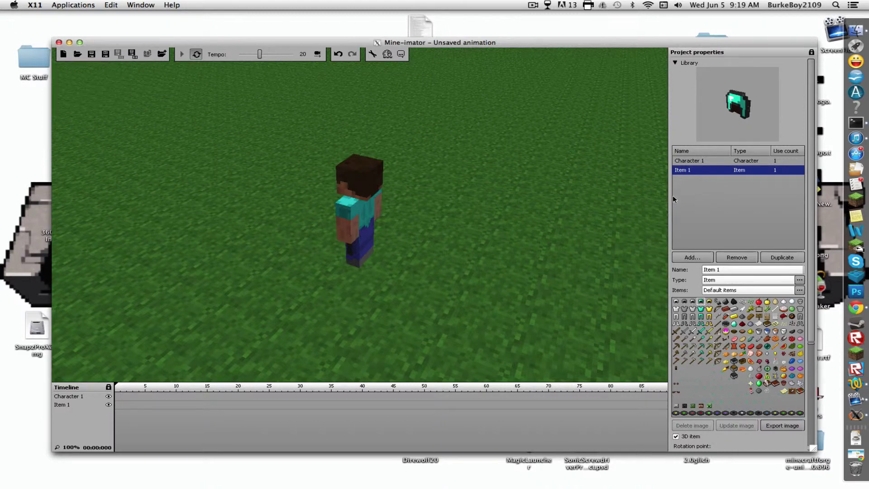
# Toggle the helmet's 3D item option off and on, move Steve, then hide him.
pyautogui.click(676, 437)
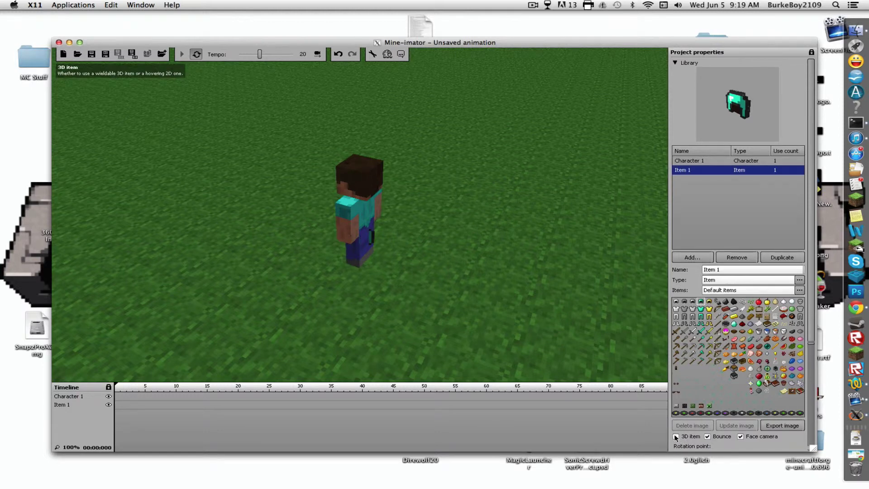
pyautogui.click(675, 436)
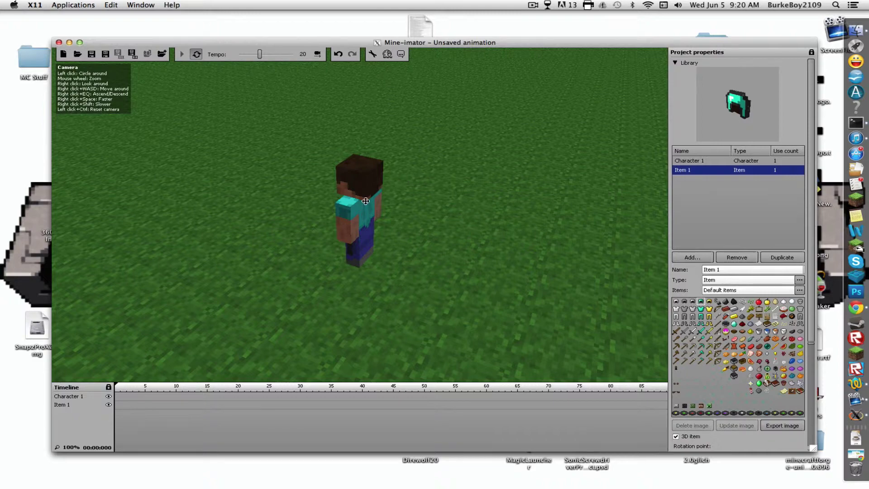
pyautogui.moveTo(366, 201); pyautogui.dragTo(336, 220)
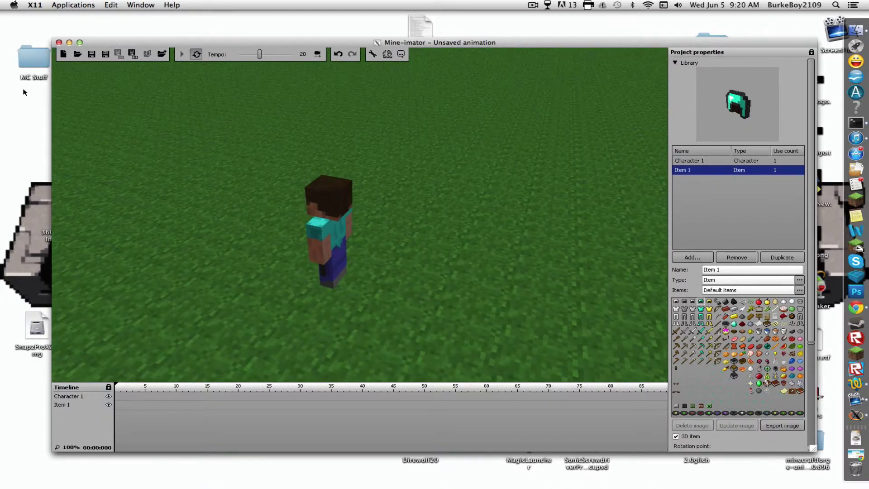
pyautogui.click(108, 396)
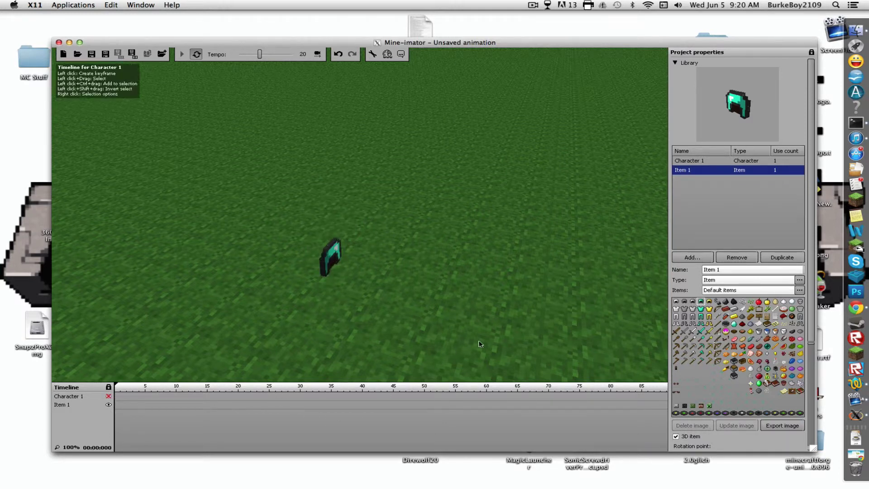
# Add Block 1 and change its block from Grass to Cobblestone.
pyautogui.click(699, 255)
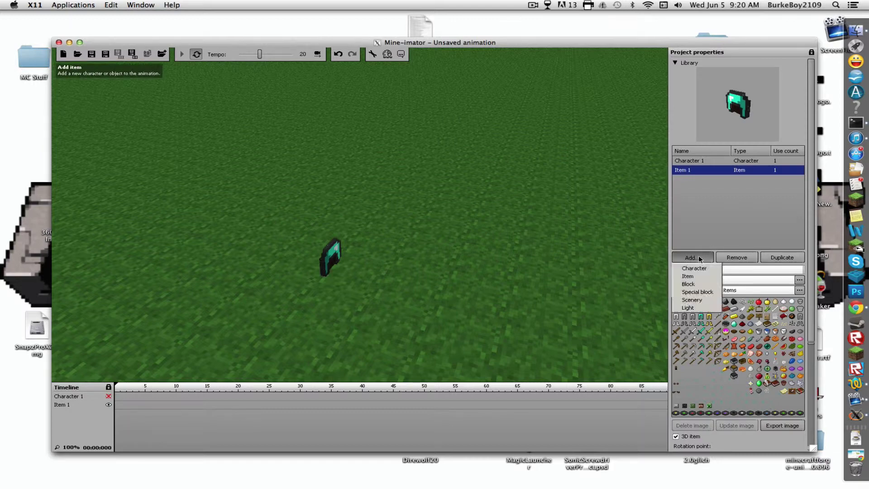
pyautogui.click(700, 284)
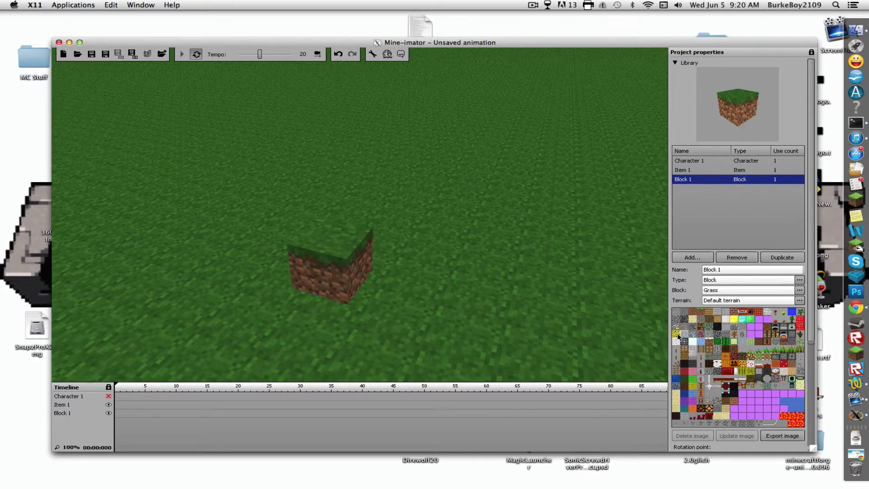
pyautogui.click(731, 281)
pyautogui.click(719, 298)
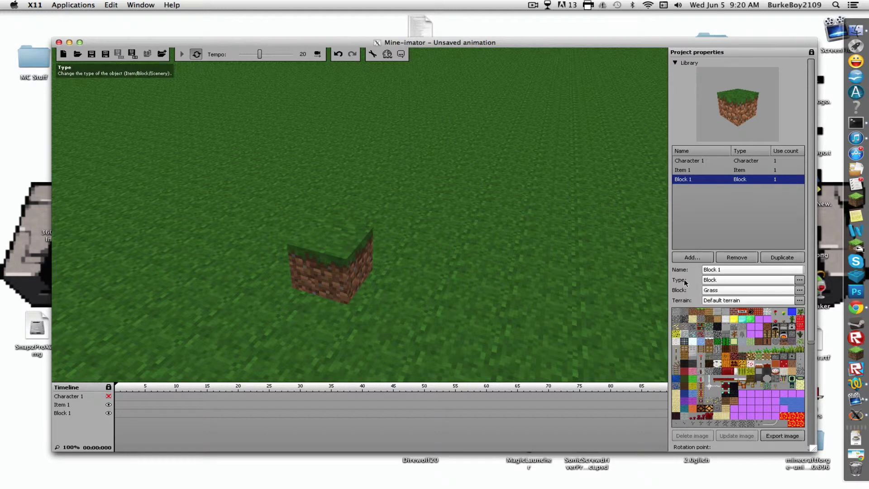
pyautogui.click(800, 291)
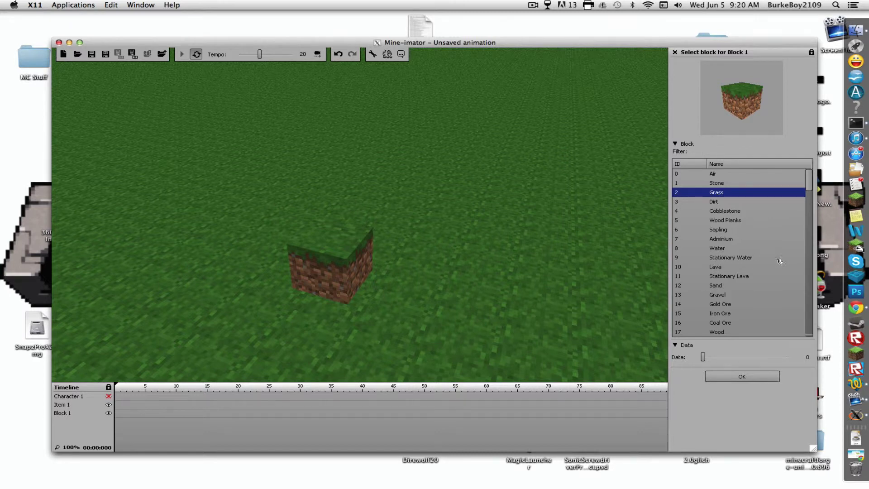
pyautogui.click(724, 211)
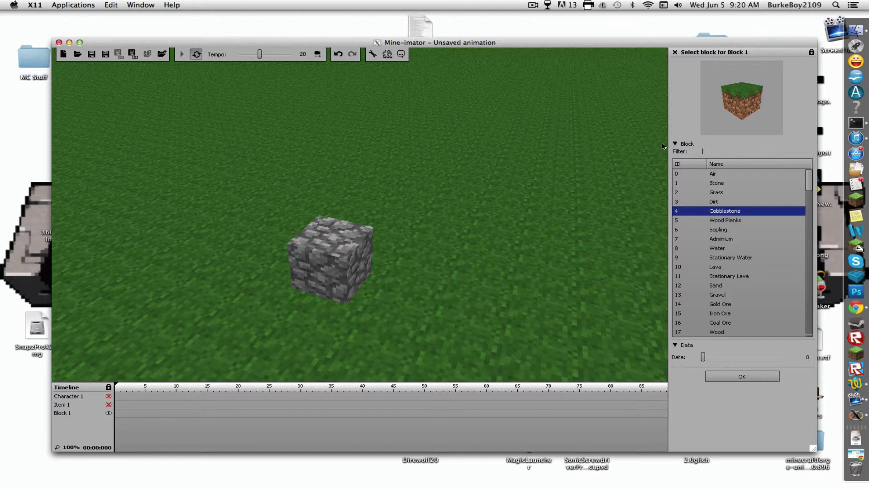
pyautogui.click(676, 143)
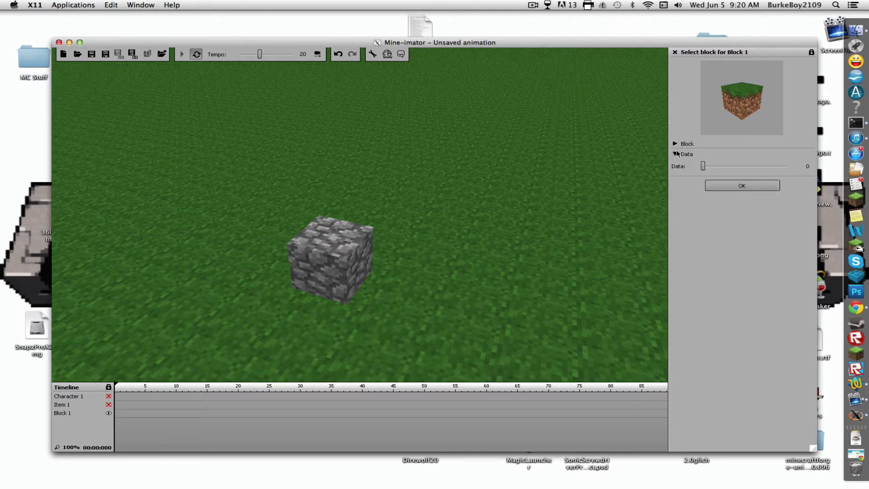
pyautogui.click(719, 183)
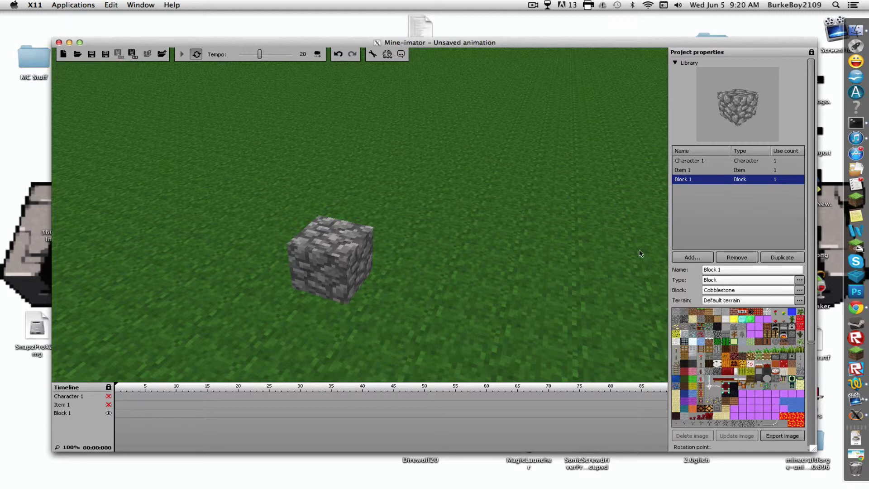
# Add a special block and hide the cobblestone Block 1.
pyautogui.click(686, 258)
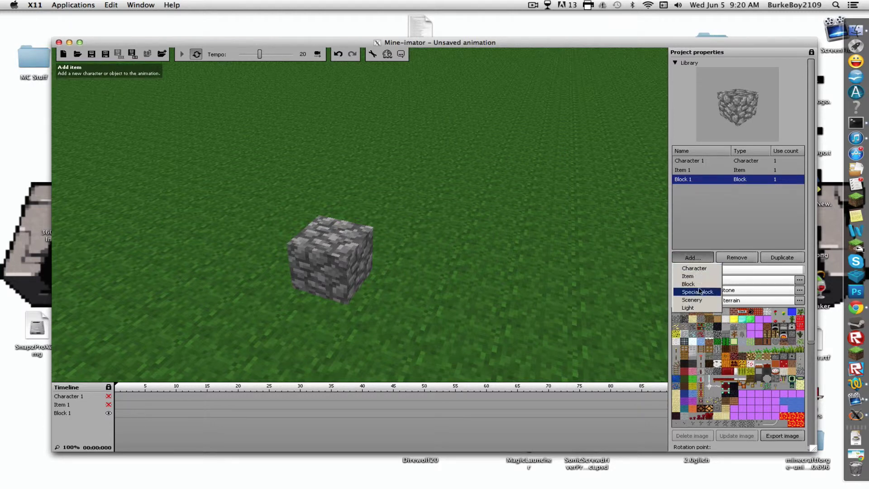
pyautogui.click(697, 292)
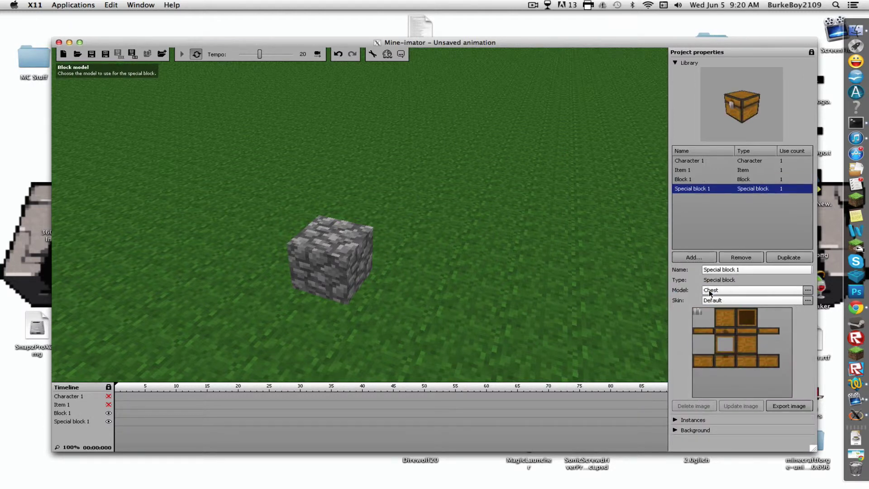
pyautogui.click(109, 413)
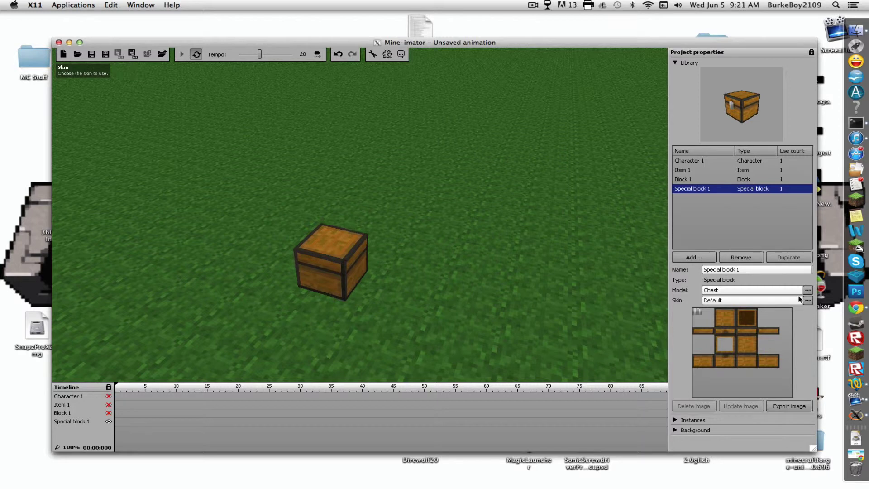
# Try the Piston and Large chest models, then set the special block to Arrow.
pyautogui.click(808, 291)
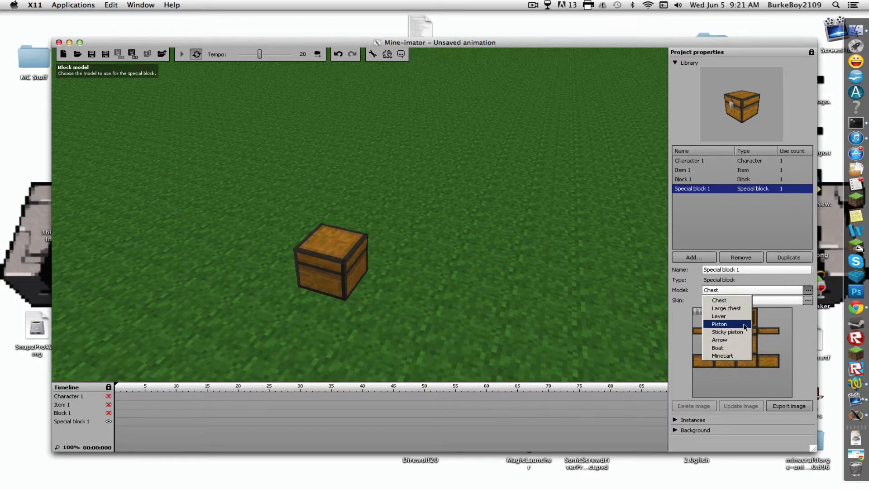
pyautogui.click(744, 326)
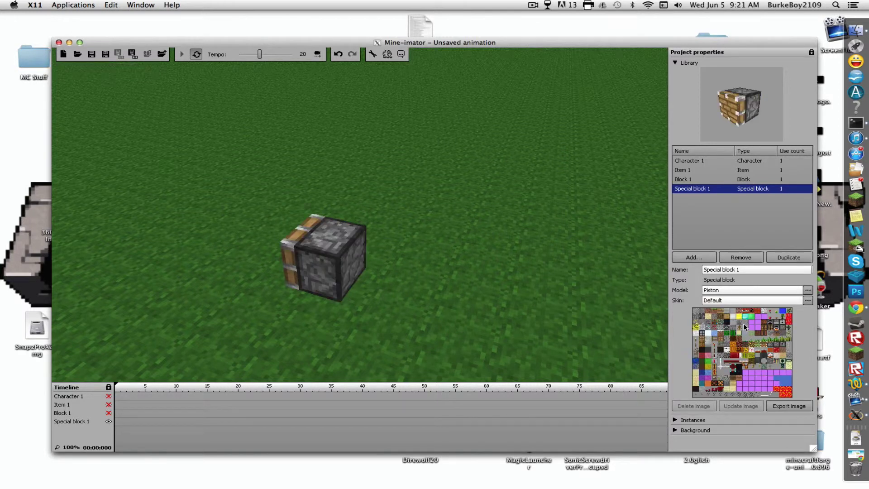
pyautogui.click(808, 290)
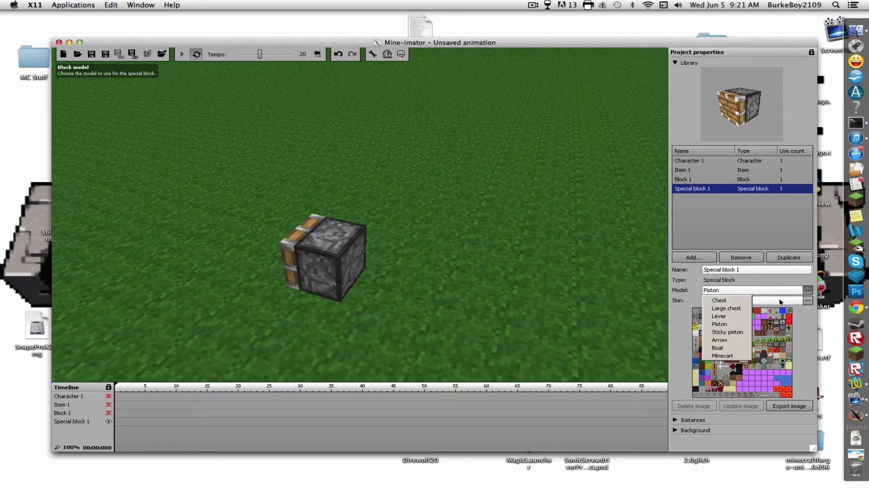
pyautogui.click(732, 308)
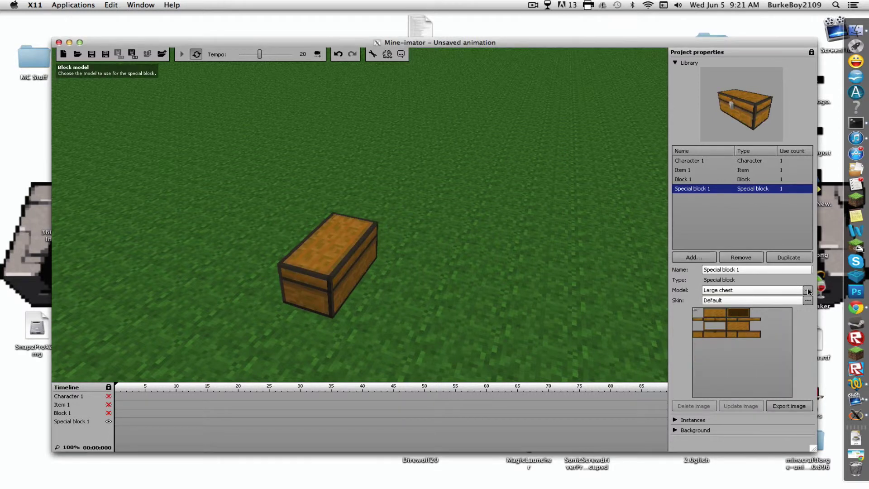
pyautogui.click(808, 291)
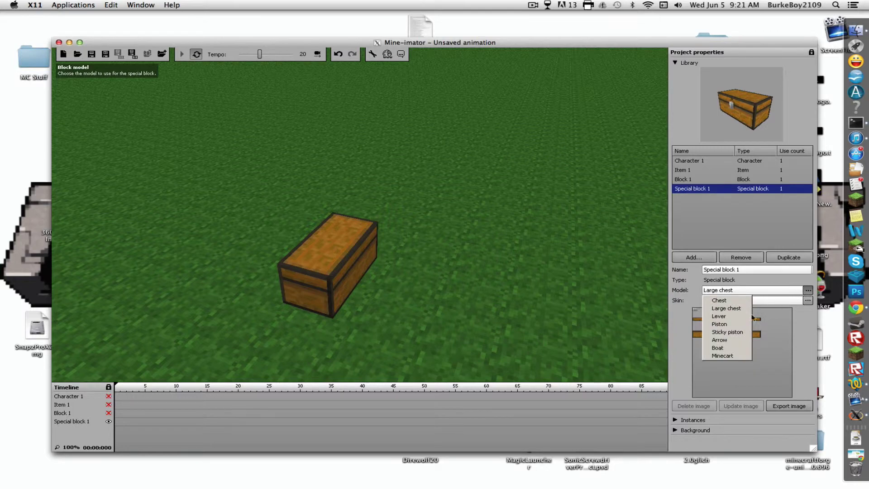
pyautogui.click(723, 340)
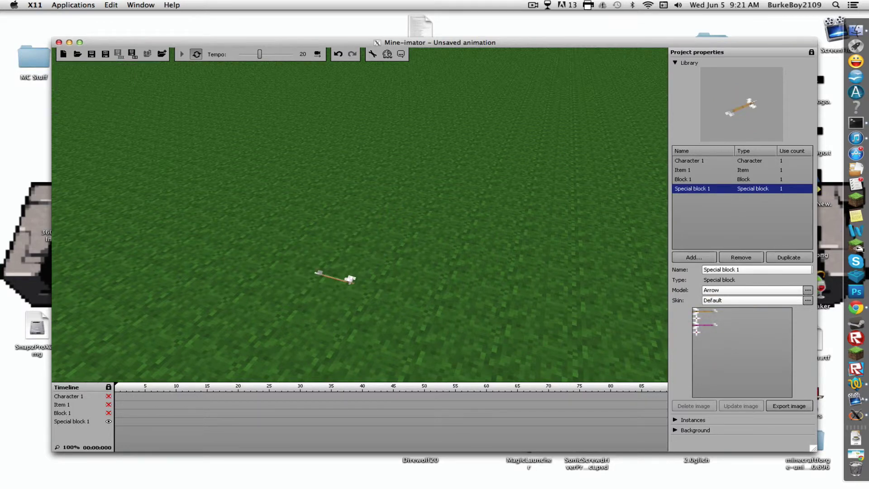
pyautogui.moveTo(91, 91); pyautogui.dragTo(104, 86, button='right')
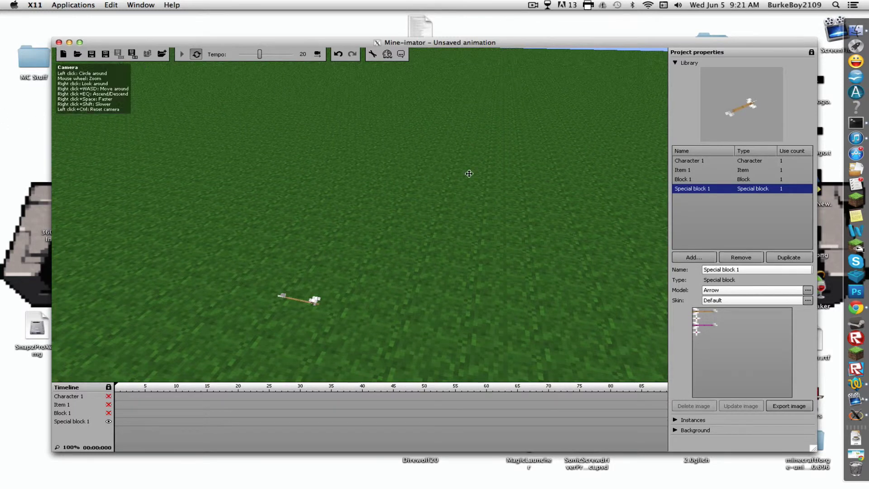
pyautogui.click(699, 258)
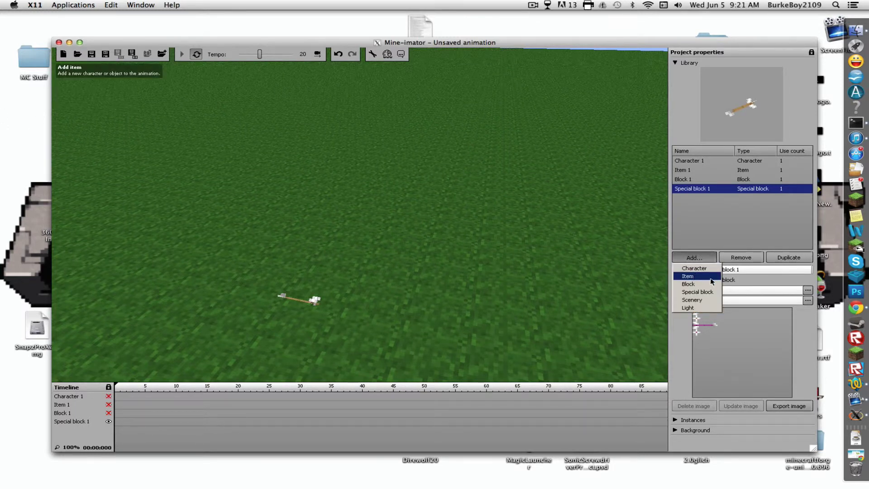
# Add Scenery 1 and load Swedish ship.schematic from the Schematics folder.
pyautogui.click(702, 300)
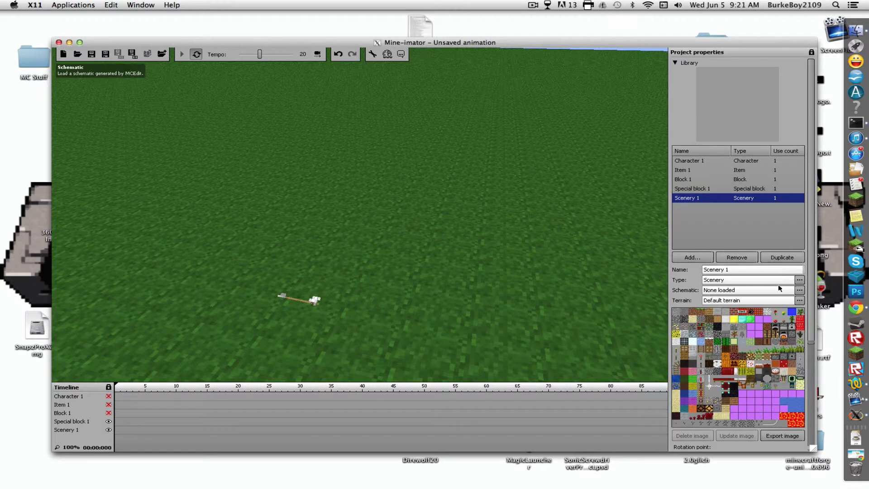
pyautogui.click(800, 290)
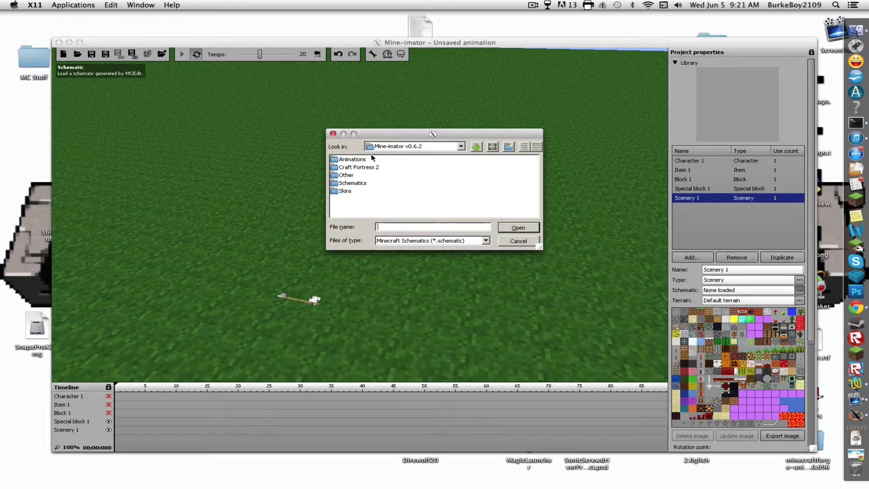
pyautogui.doubleClick(366, 184)
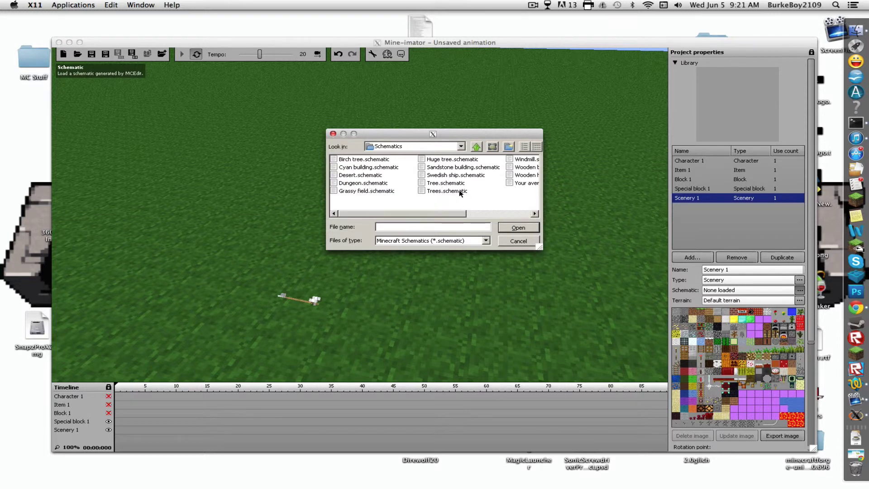
pyautogui.click(465, 176)
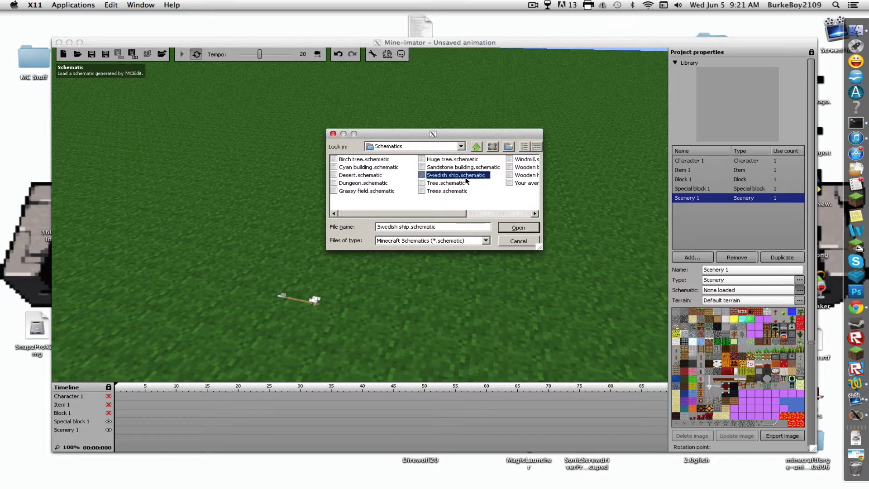
# Load Swedish ship.schematic into Scenery 1 so the wooden ship deck fills the scene.
pyautogui.click(519, 228)
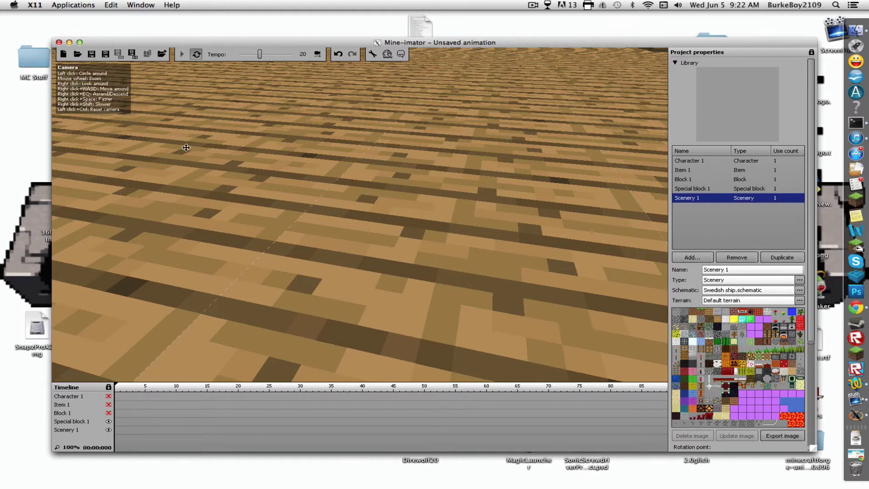
# Move the camera below deck into the ship's hold and zoom in on a chest.
pyautogui.moveTo(460, 122); pyautogui.dragTo(481, 155, button='right')
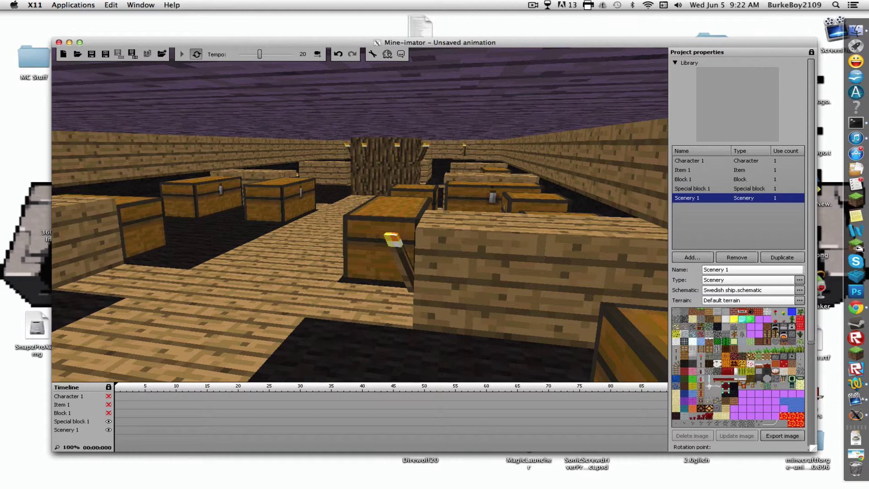
pyautogui.scroll(5, 93, 84)
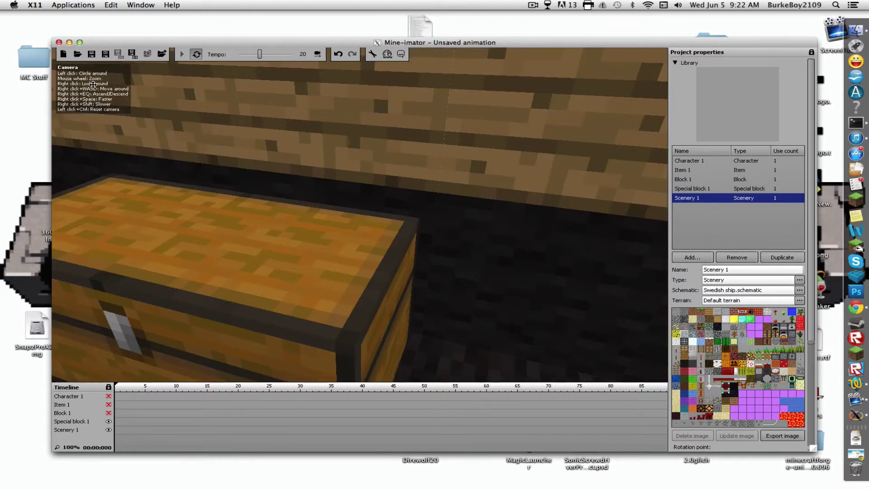